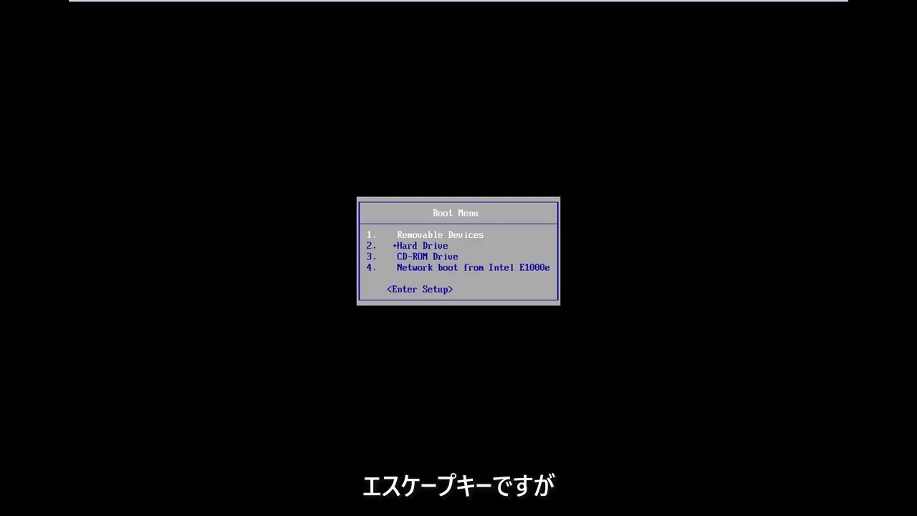
- Choose the CD-ROM Drive as the boot device in the BIOS Boot Menu
key("Down")
key("Down")
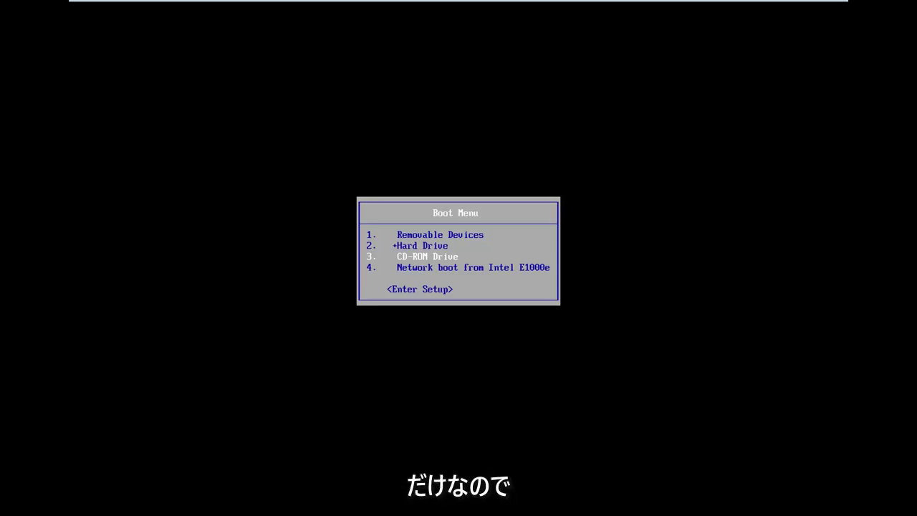
key("Return")
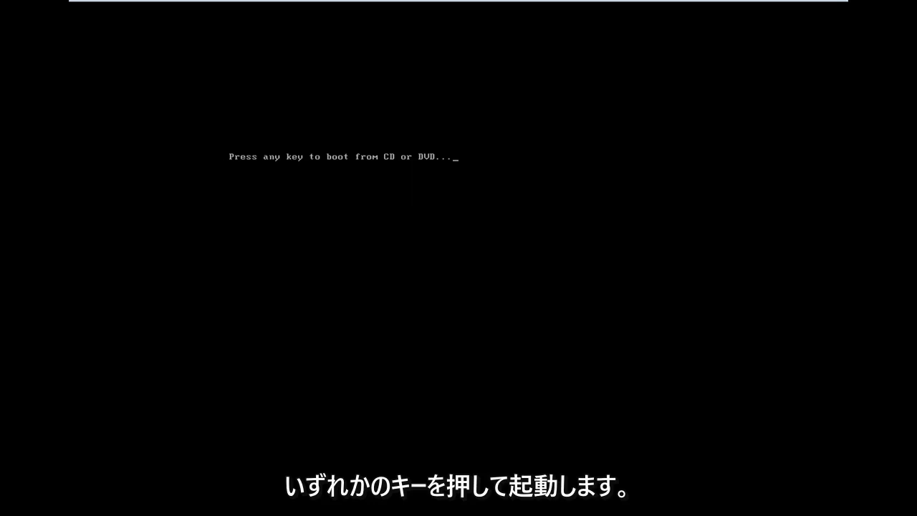
- Boot from the installation DVD and accept English with the US keyboard in Windows Setup
key("Return")
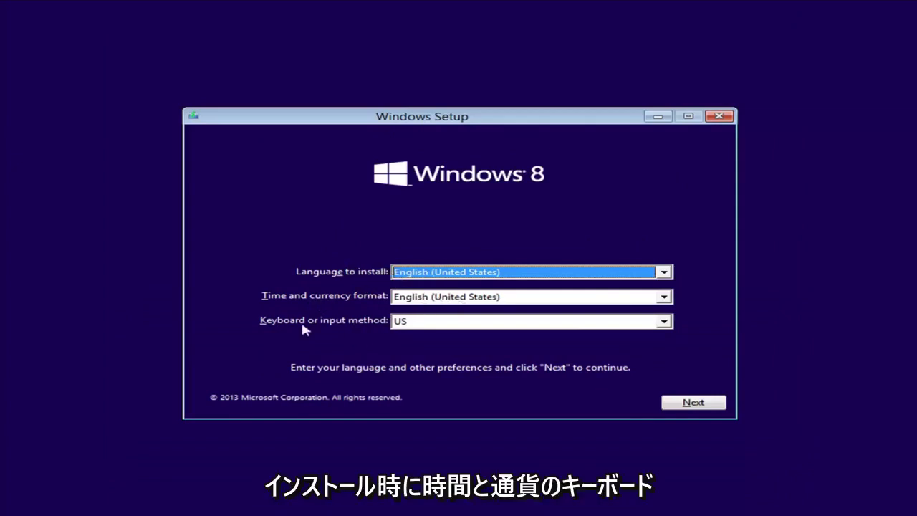
left_click(705, 405)
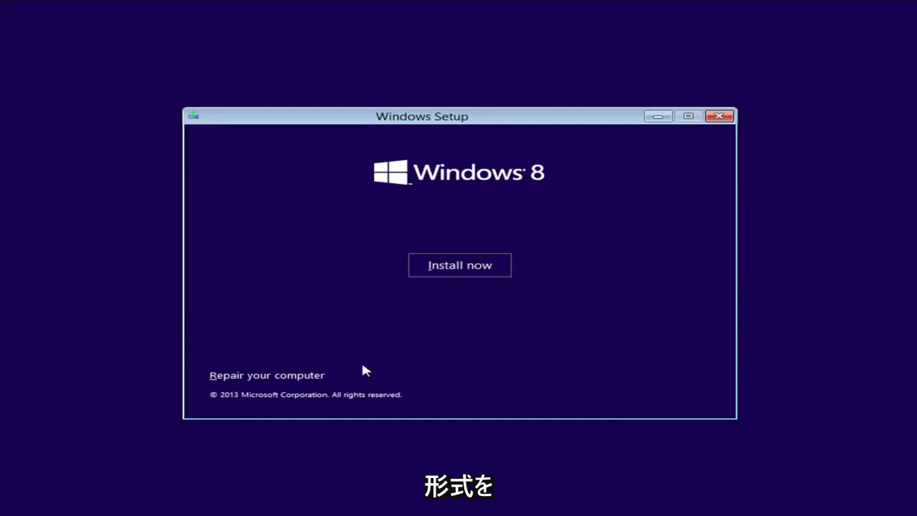
- Choose Repair your computer instead of installing Windows
left_click(243, 379)
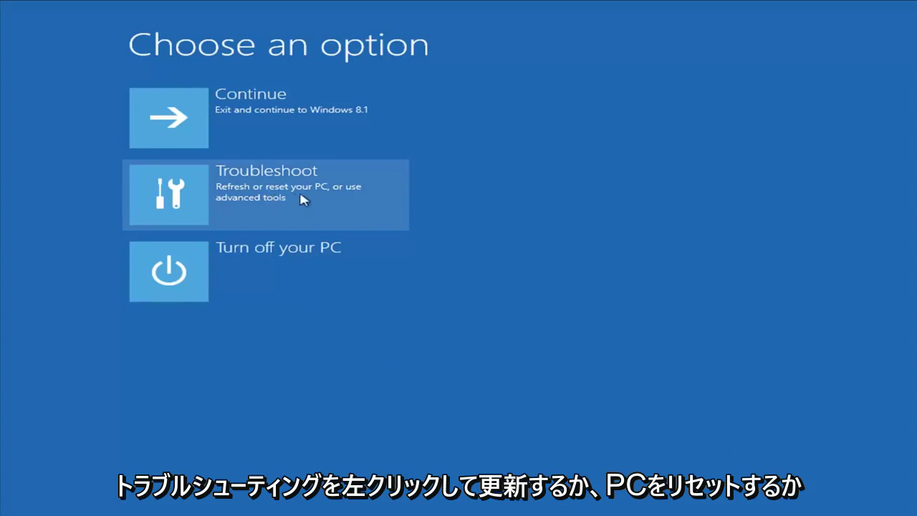
- Go to Troubleshoot, then Refresh your PC, targeting Windows 8.1
left_click(303, 203)
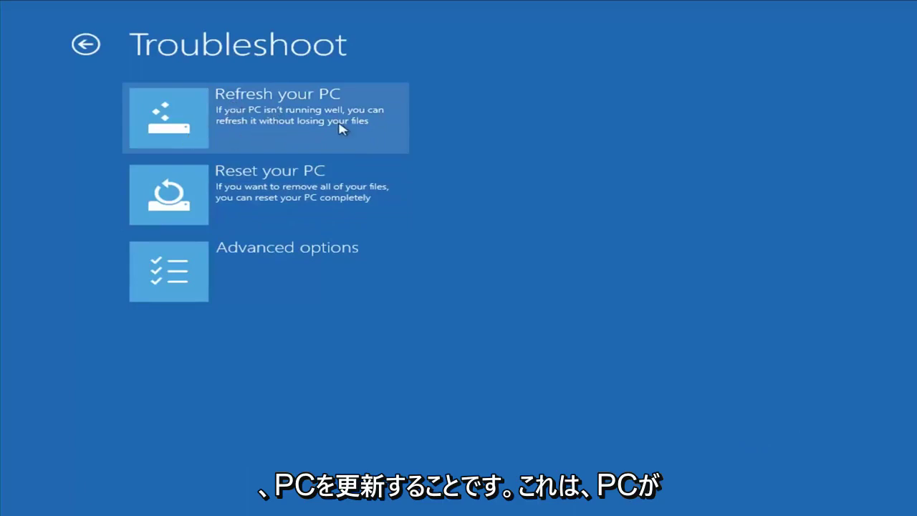
left_click(283, 131)
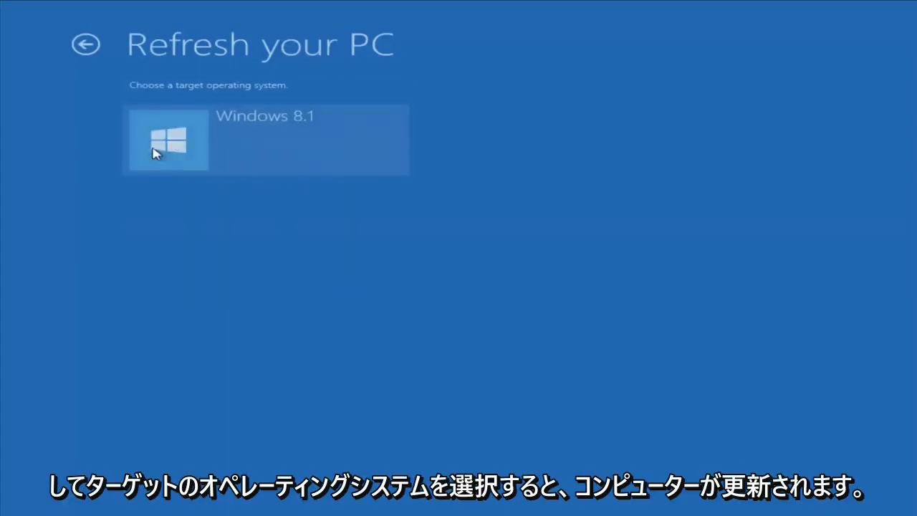
left_click(192, 167)
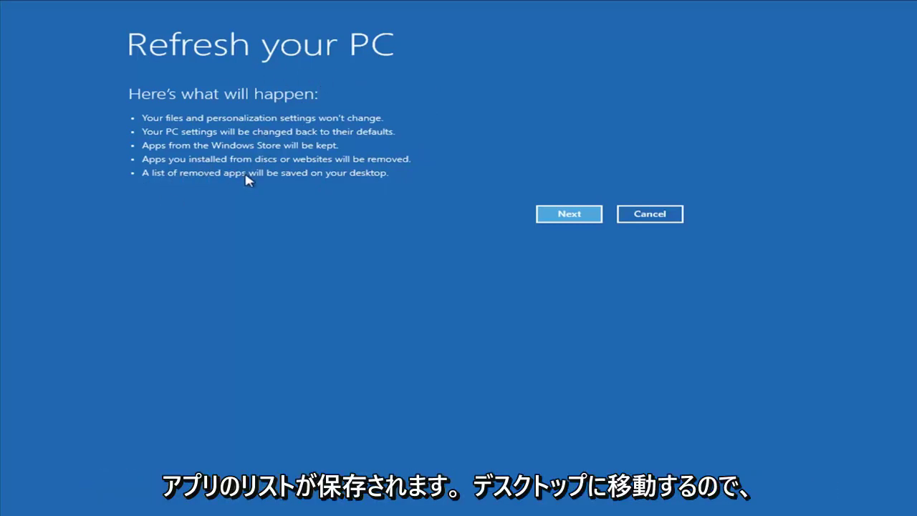
- Cancel the refresh and go to Troubleshoot, then Advanced options
left_click(650, 216)
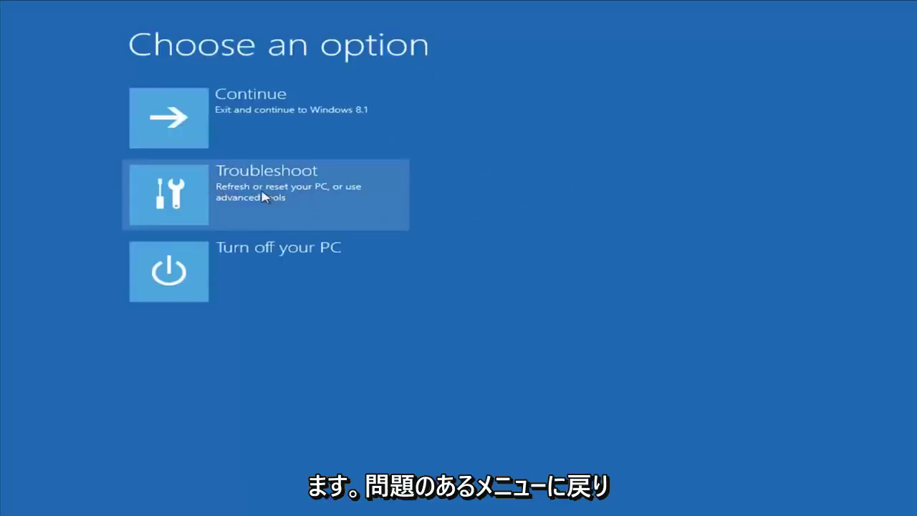
left_click(267, 194)
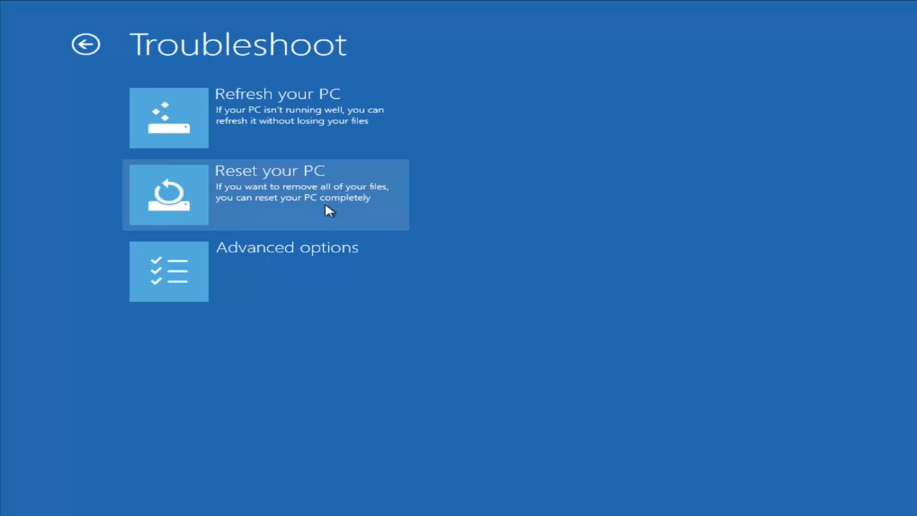
left_click(240, 279)
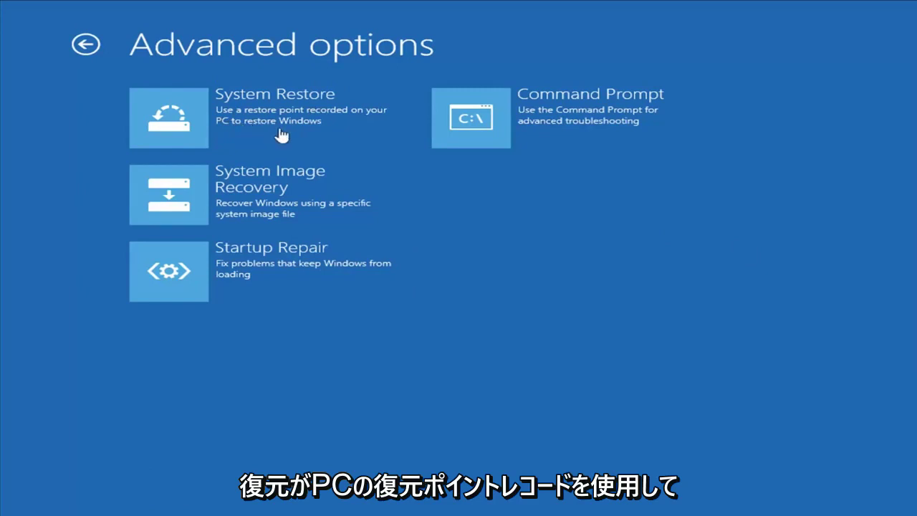
- Preview System Restore for Windows 8.1 with the 9/10/2018 Installed VMware Tools point, then cancel
left_click(238, 128)
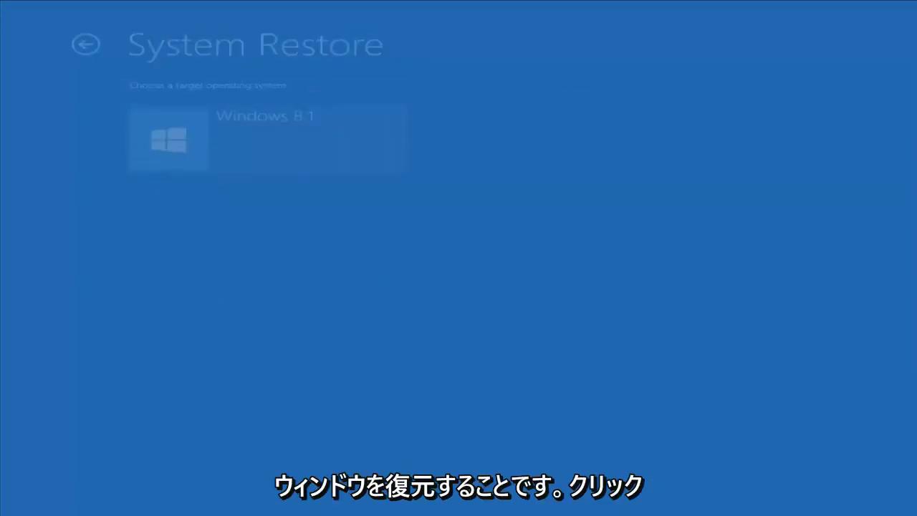
left_click(265, 139)
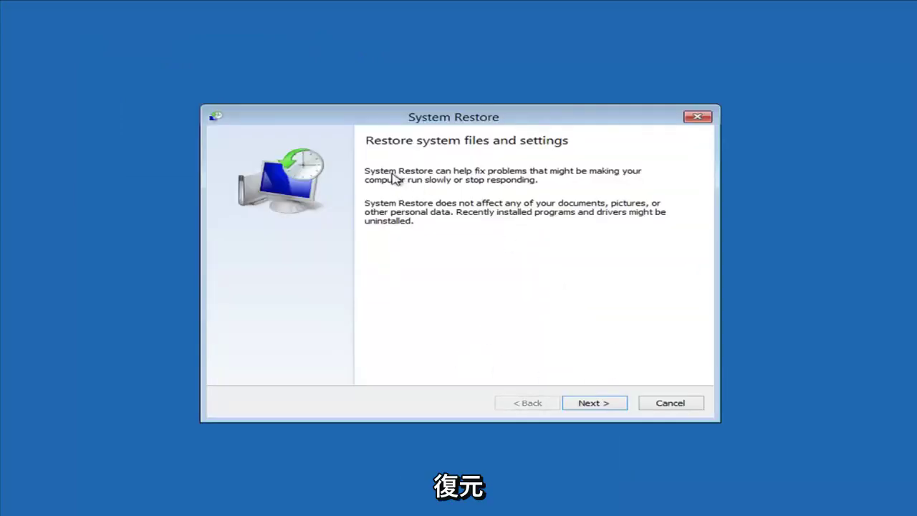
left_click(589, 404)
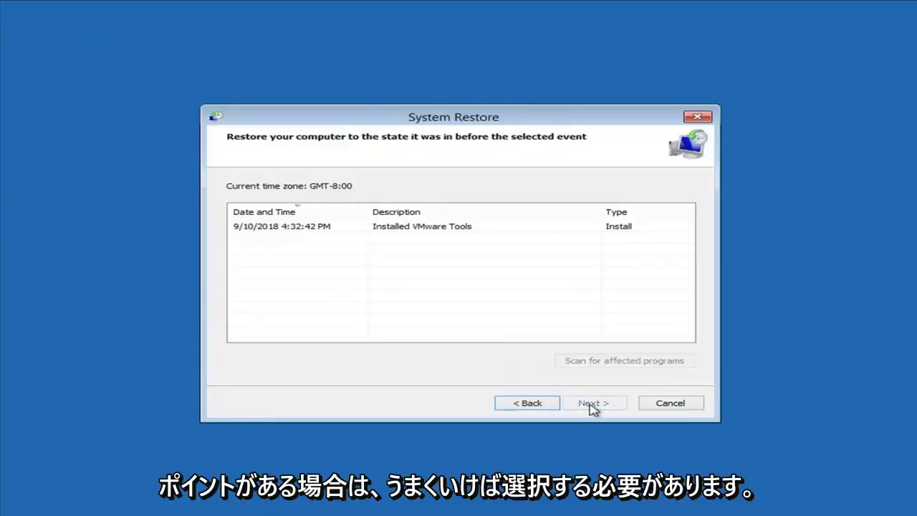
left_click(261, 229)
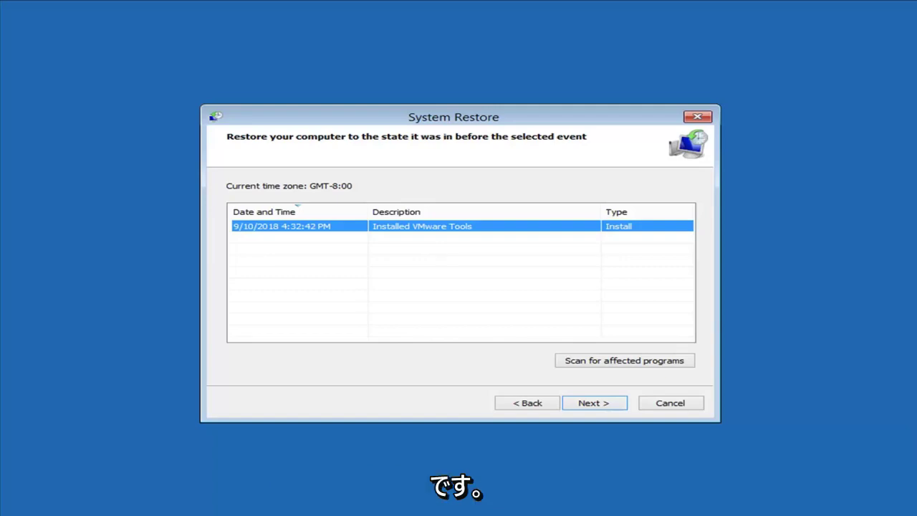
left_click(686, 405)
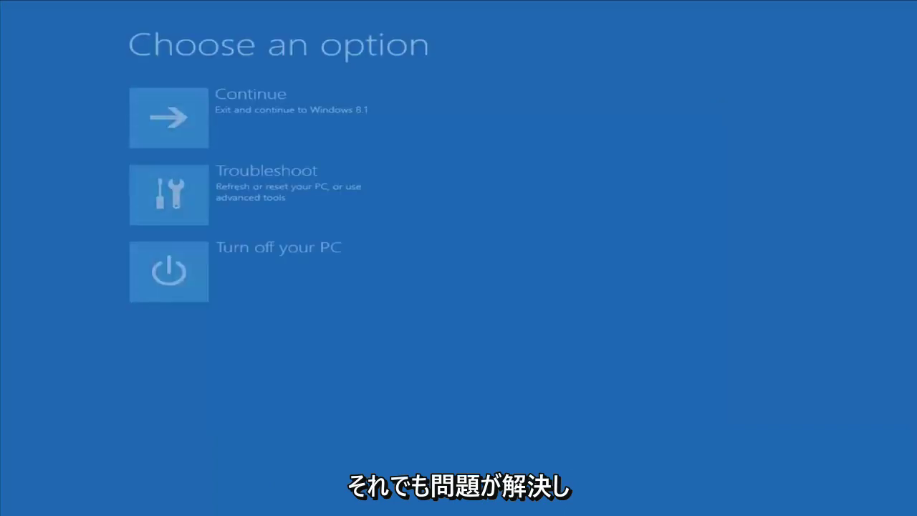
left_click(262, 174)
left_click(235, 286)
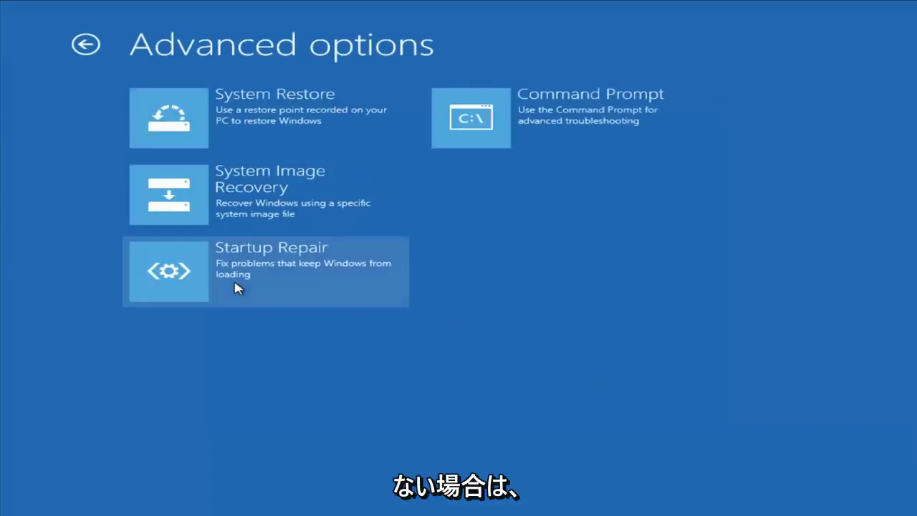
left_click(299, 197)
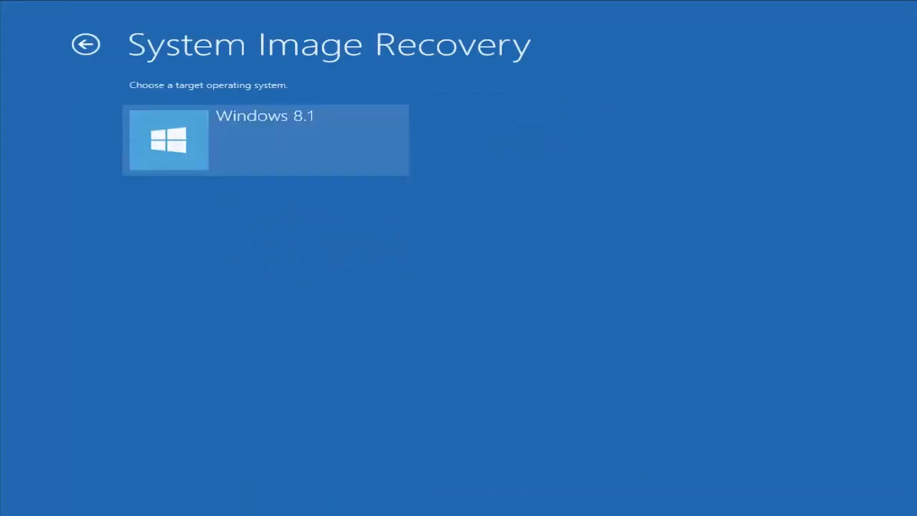
left_click(229, 173)
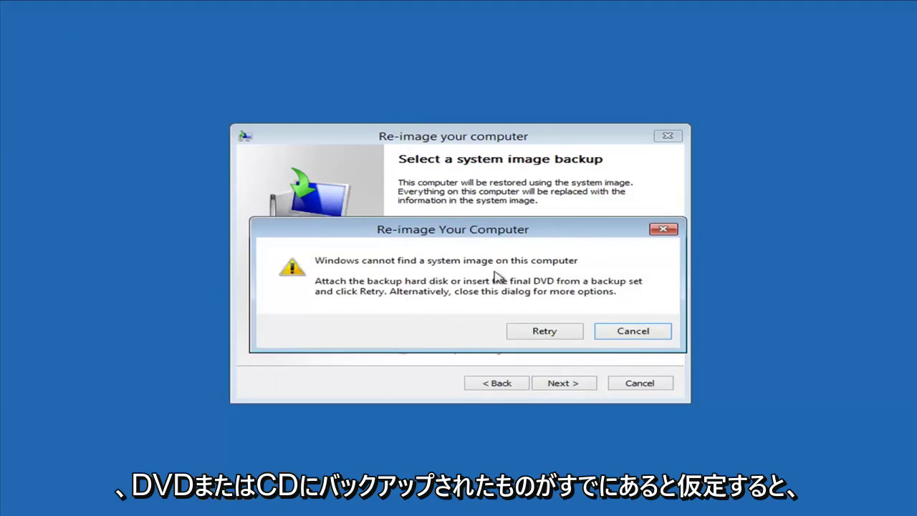
left_click(633, 331)
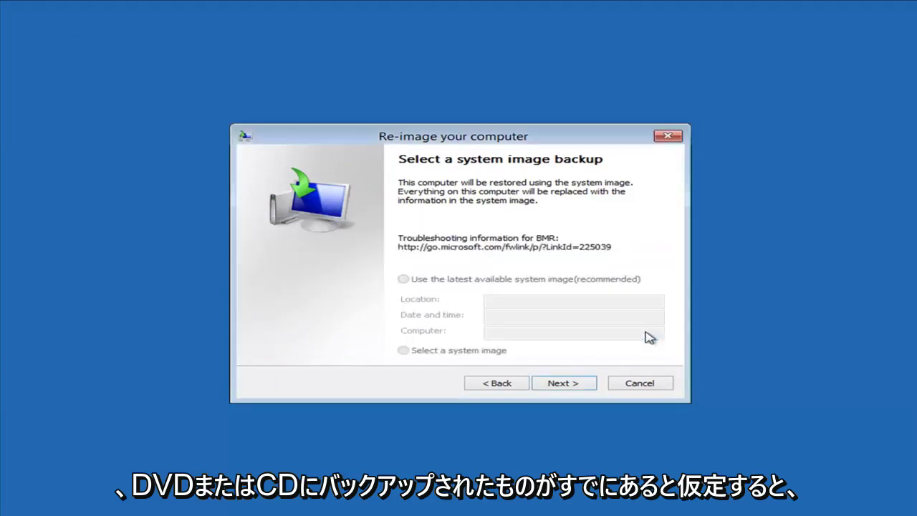
left_click(640, 385)
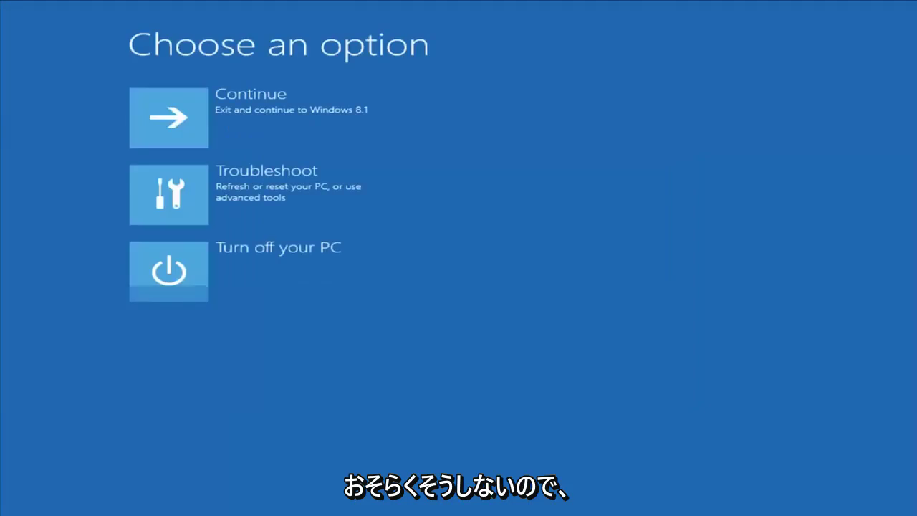
- Go back through Troubleshoot and Advanced options and launch System Restore
left_click(208, 194)
left_click(236, 274)
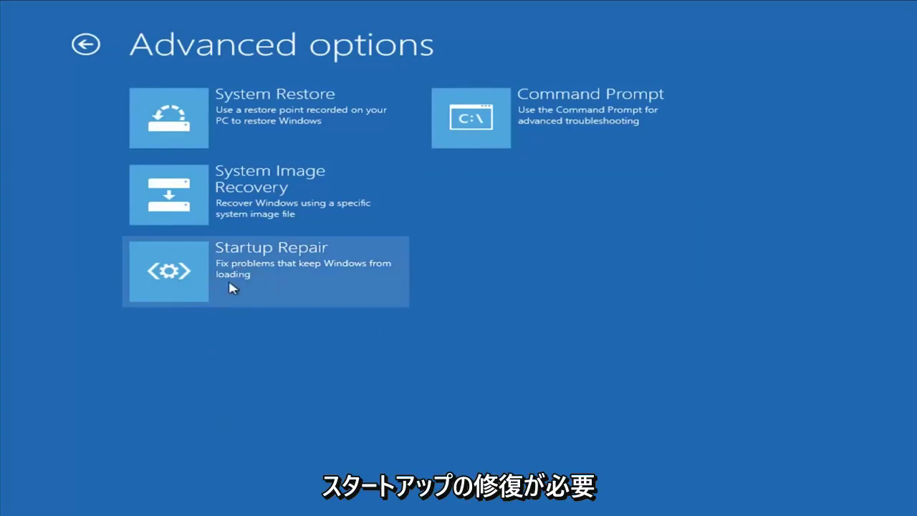
left_click(288, 281)
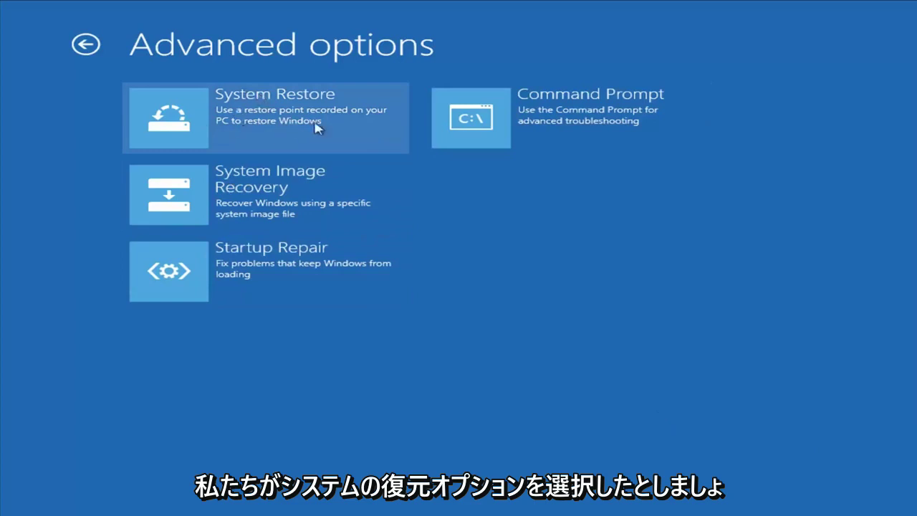
left_click(222, 122)
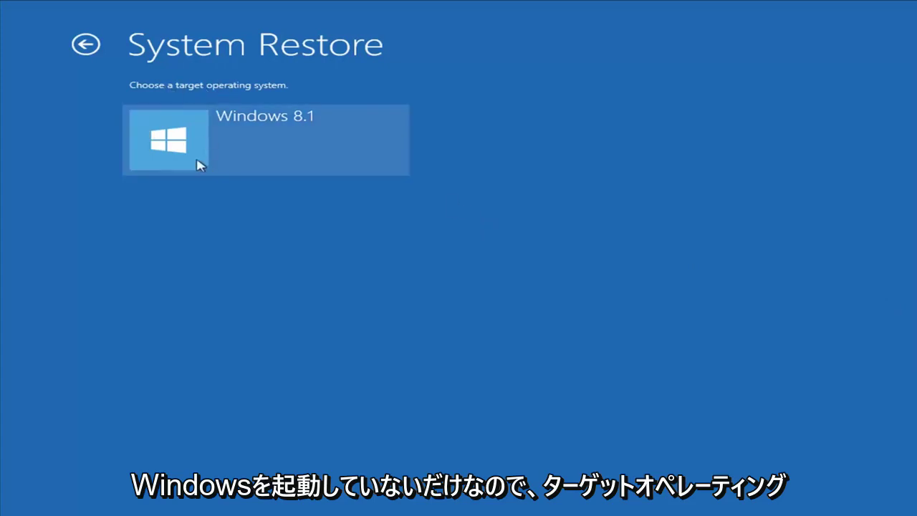
- Restore Windows 8.1 to the 9/10/2018 Installed VMware Tools point, confirming Finish and Yes
left_click(339, 146)
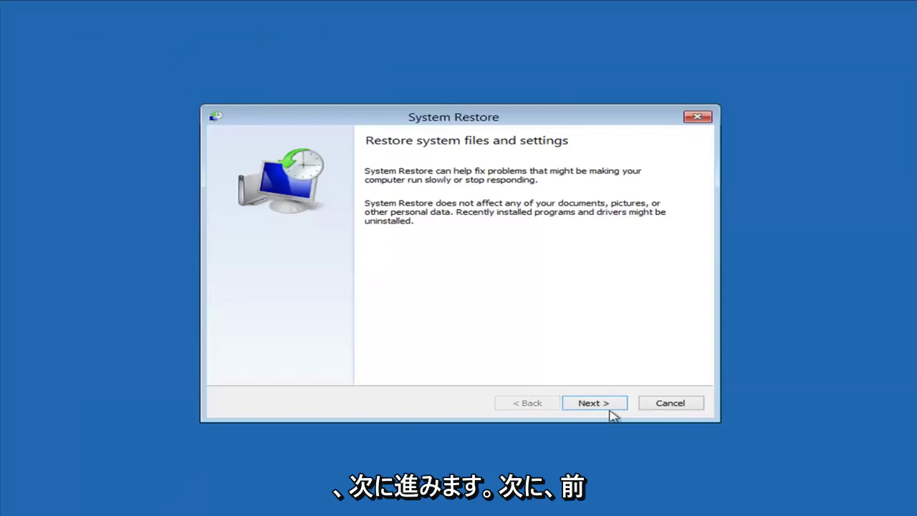
left_click(611, 405)
left_click(269, 228)
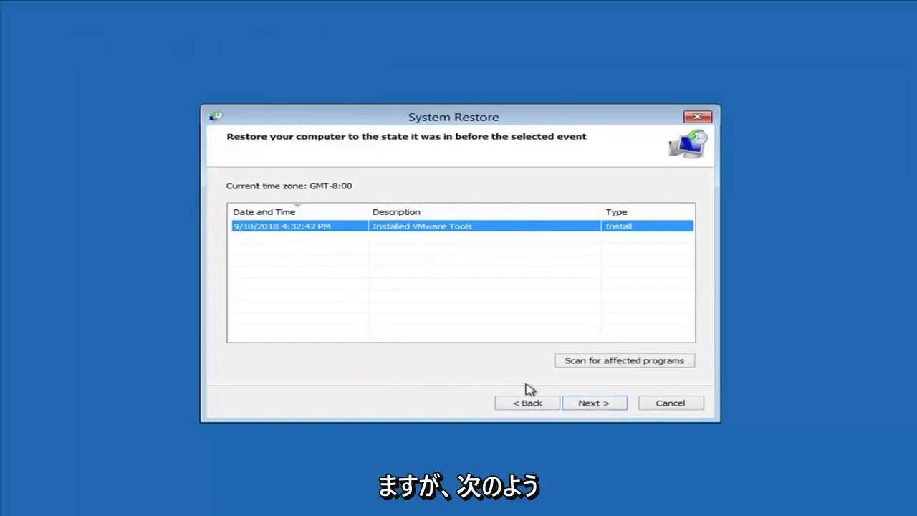
left_click(599, 407)
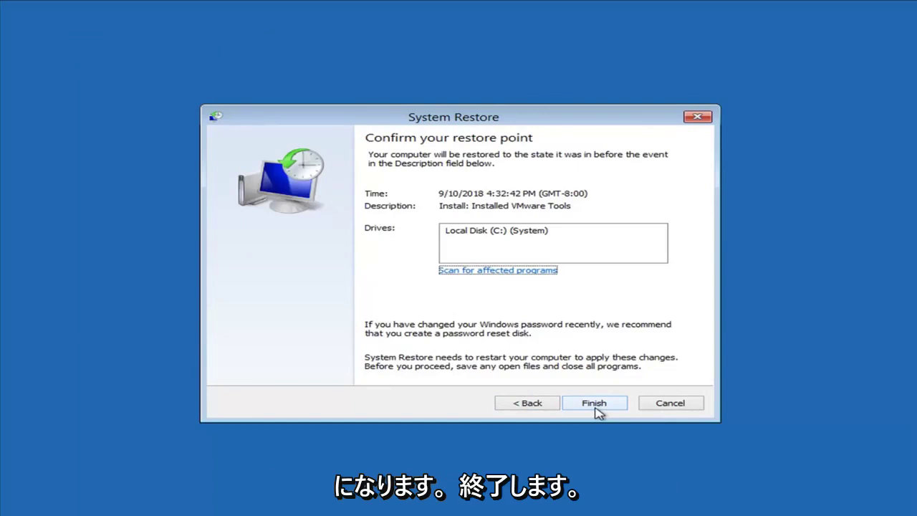
left_click(595, 405)
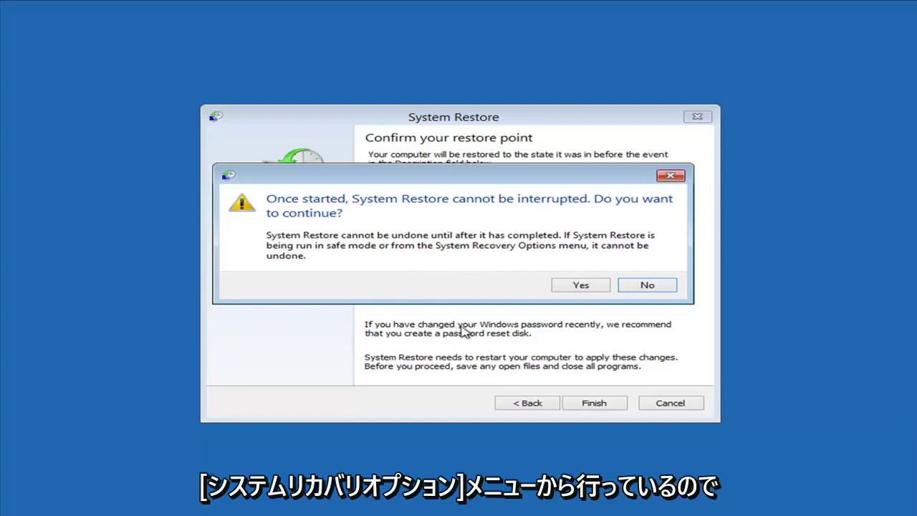
left_click(577, 285)
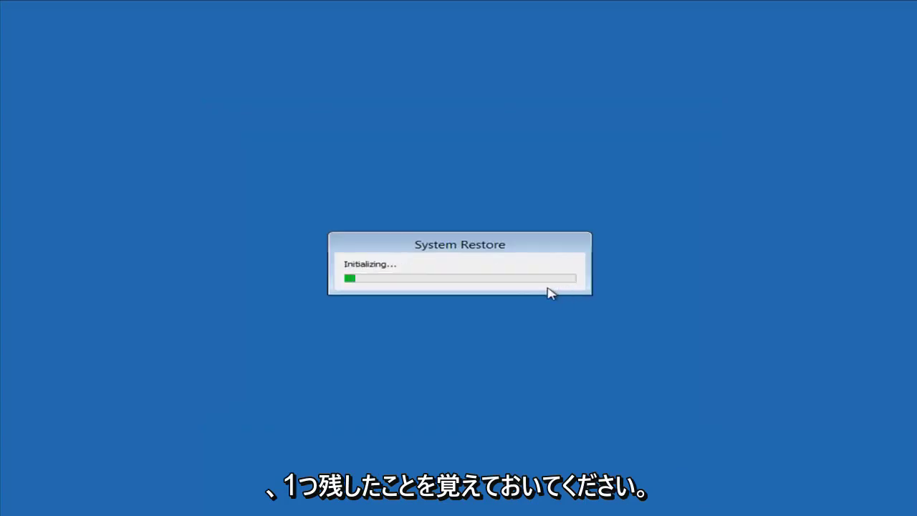